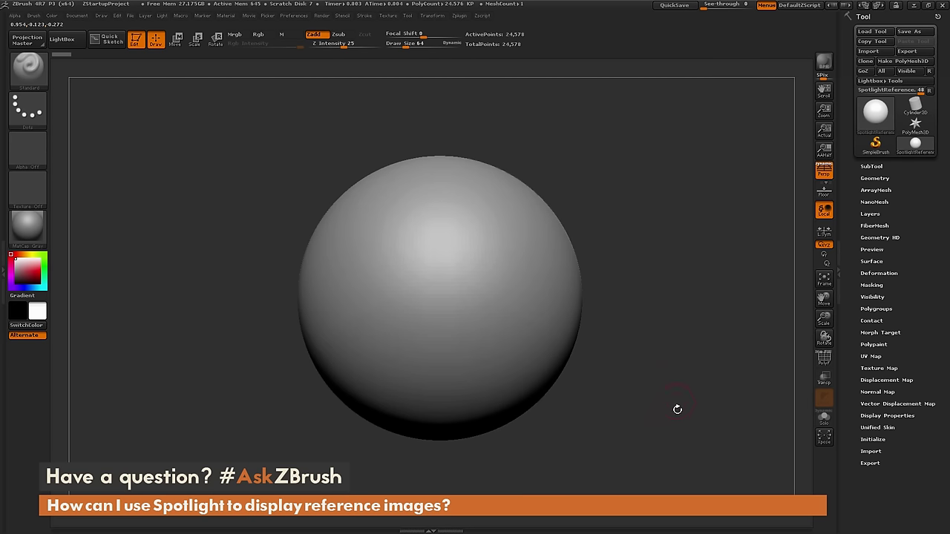
Step: Import the images IMG_5753exported, IMG_5782exported and IMG_5792exported from the Clothing folder as textures
left_click_drag(677, 410, 679, 469, "alt")
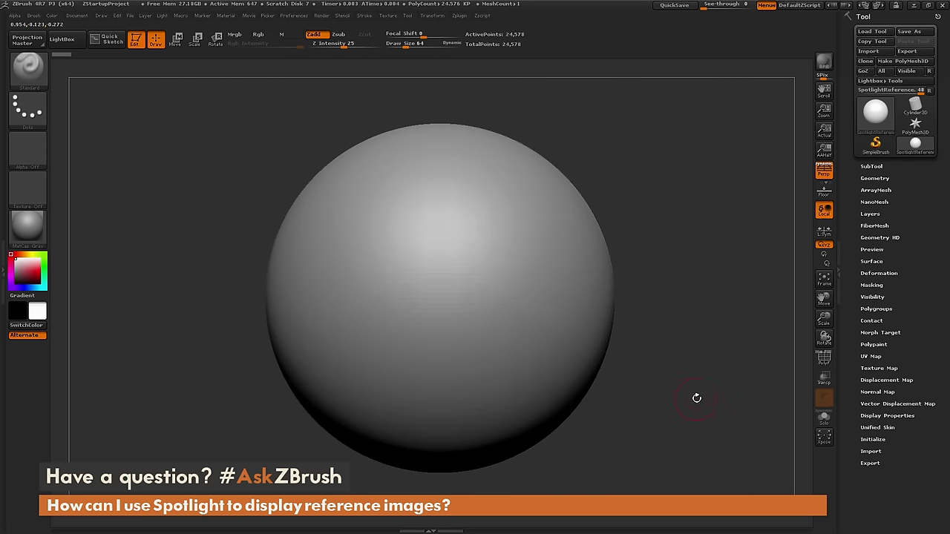
left_click(389, 15)
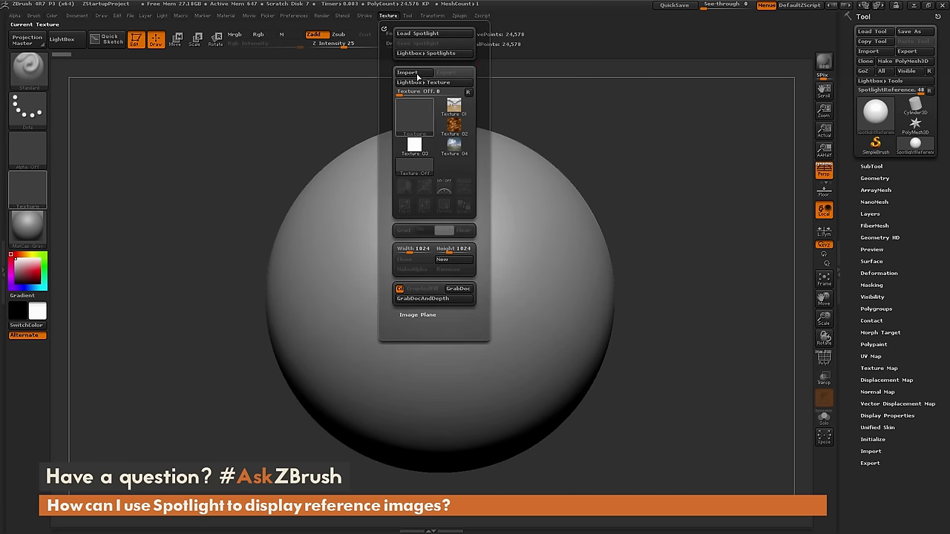
left_click(417, 75)
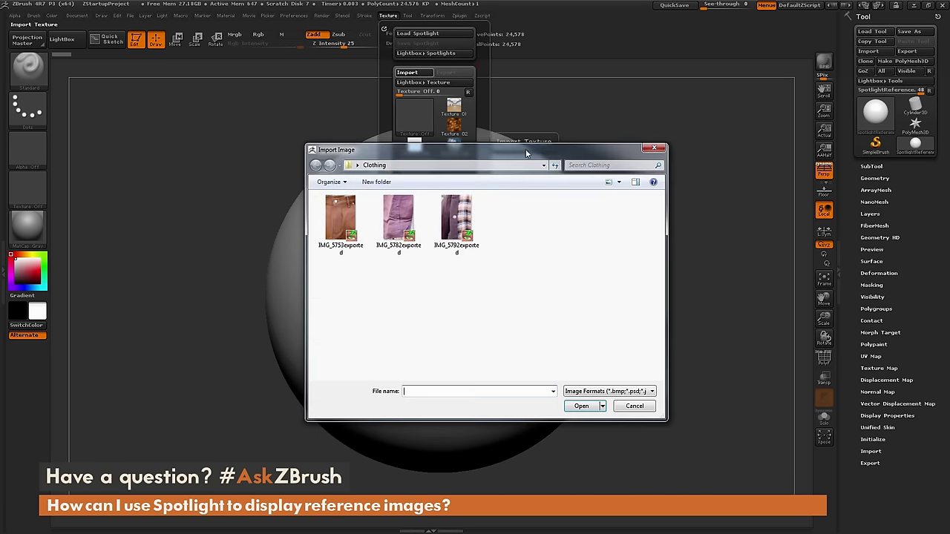
left_click_drag(525, 154, 549, 158)
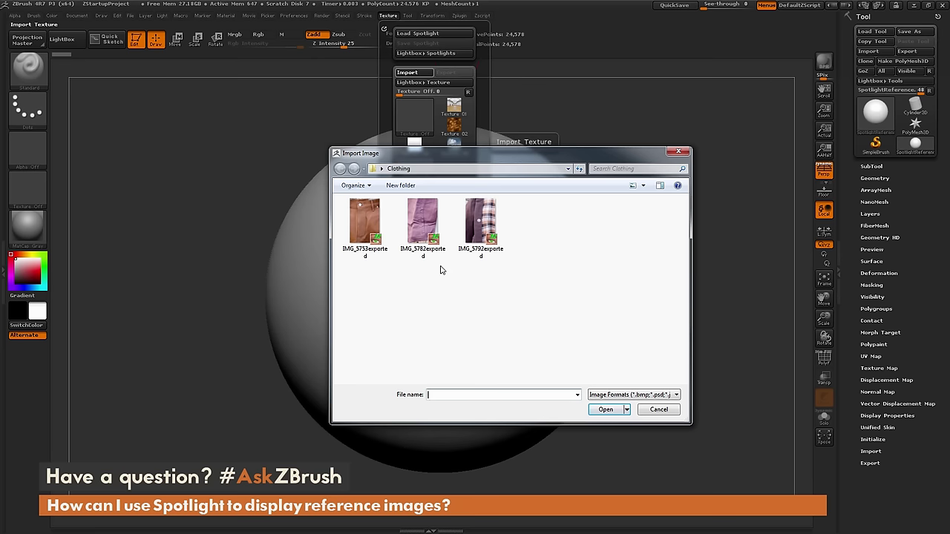
left_click(375, 227)
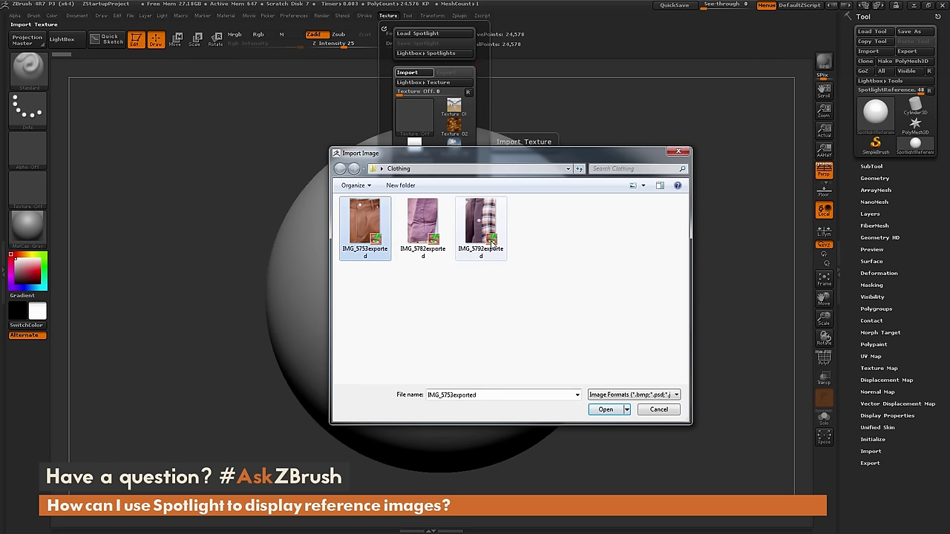
left_click(482, 236, "shift")
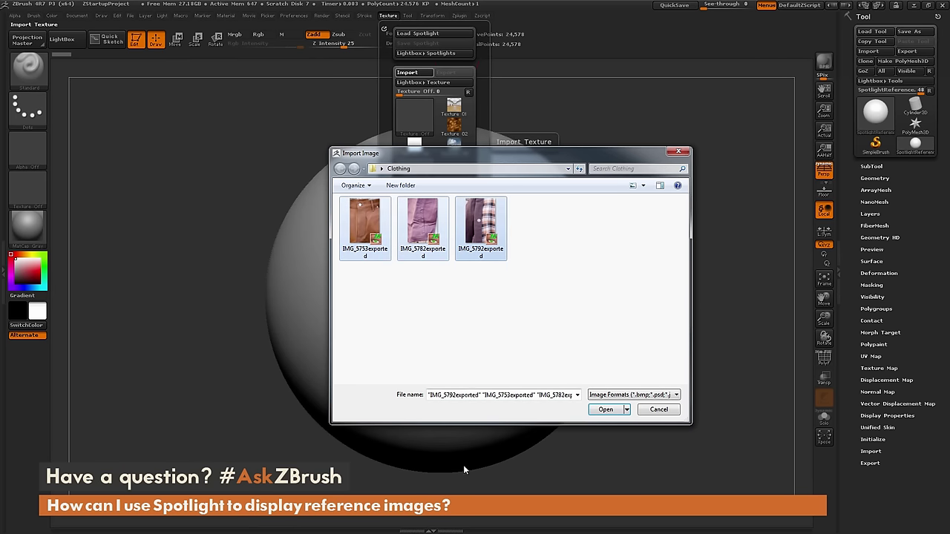
left_click(605, 410)
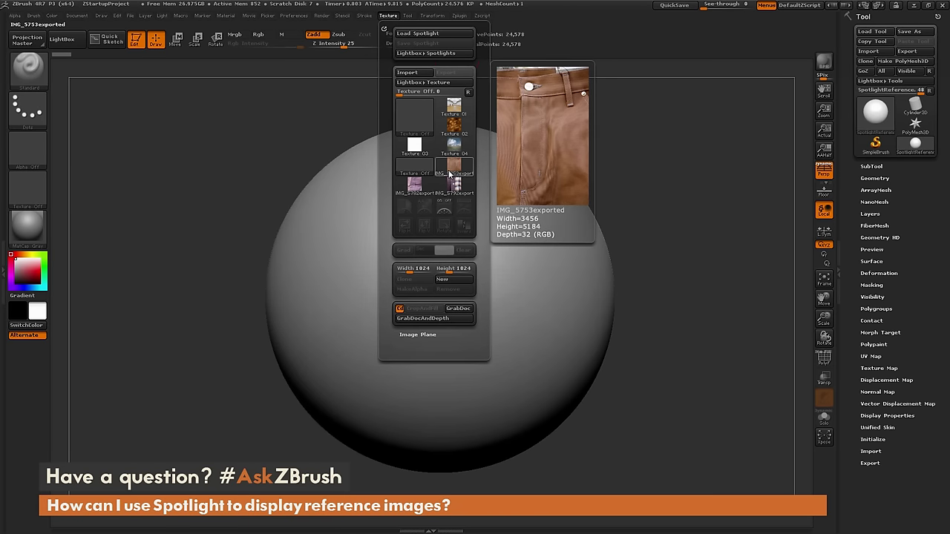
Step: Add the three imported clothing textures to Spotlight, beginning with IMG_5753exported and ending with IMG_5792exported
left_click(455, 171)
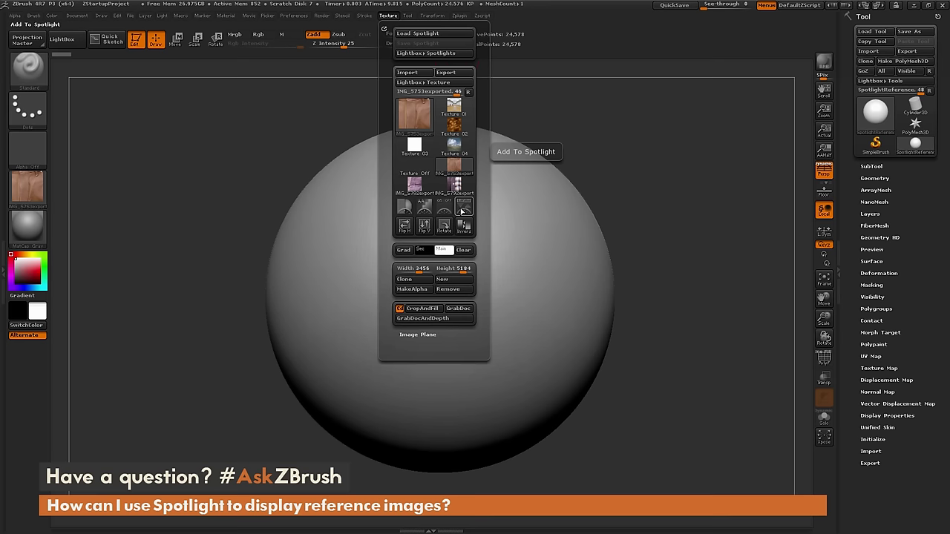
left_click(464, 210)
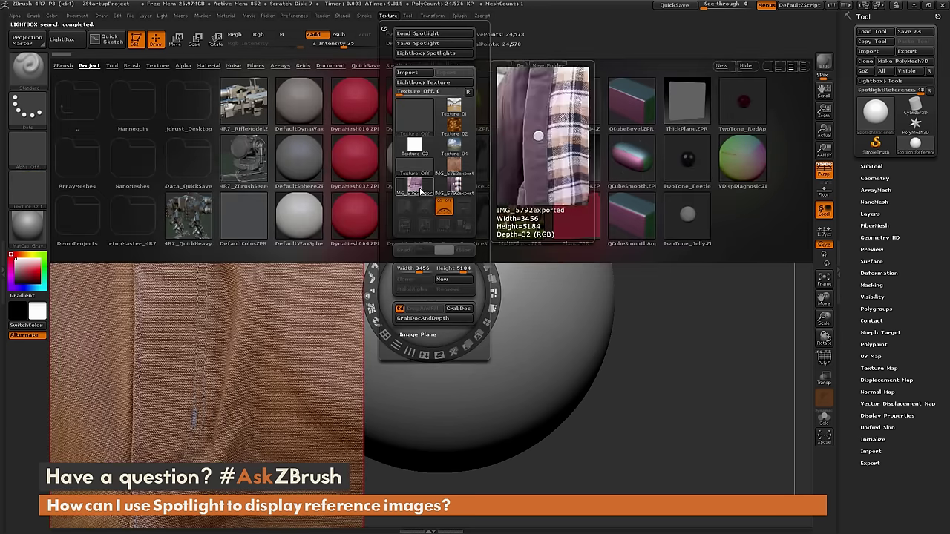
left_click(465, 209)
left_click(458, 187)
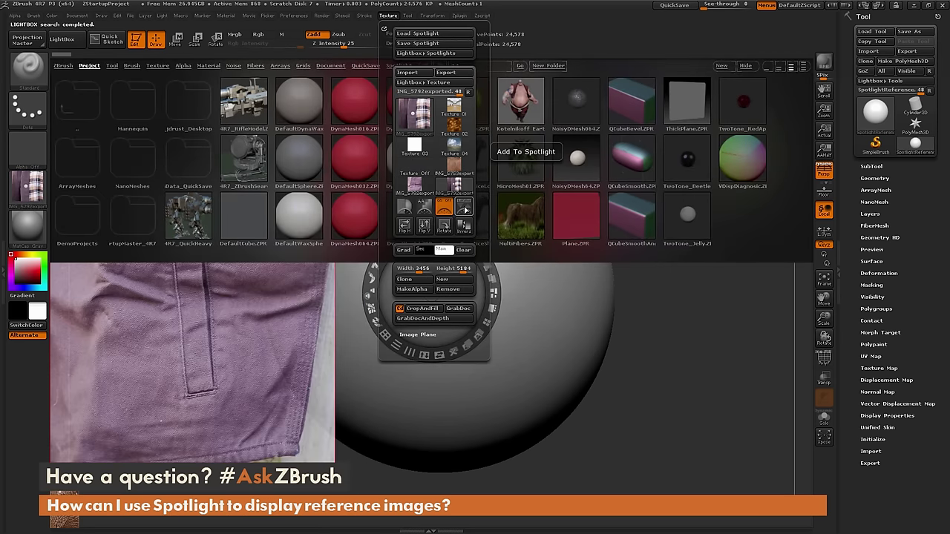
left_click(465, 210)
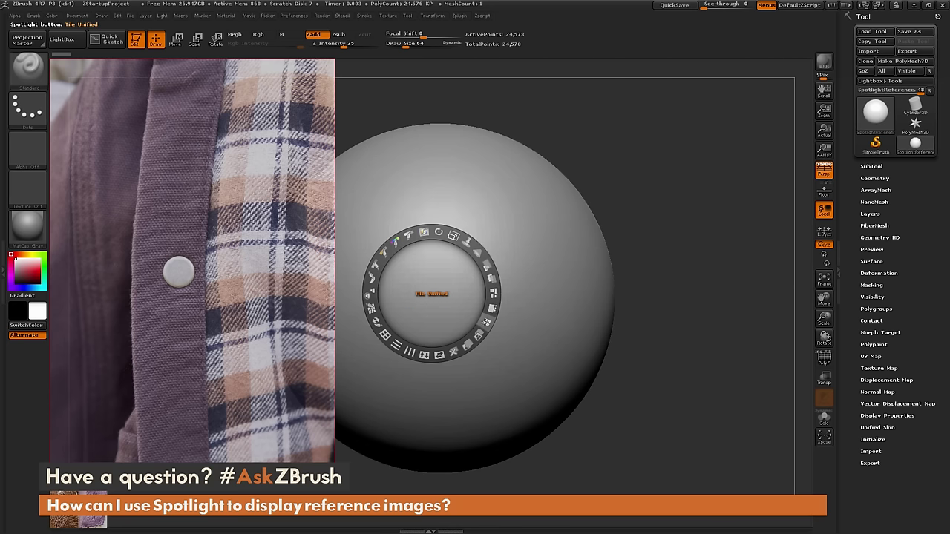
Step: Apply Tile Unified to the Spotlight images, then move the brown trousers image toward the sphere and enlarge it
left_click(486, 322)
left_click_drag(129, 161, 237, 205)
left_click_drag(256, 151, 212, 217)
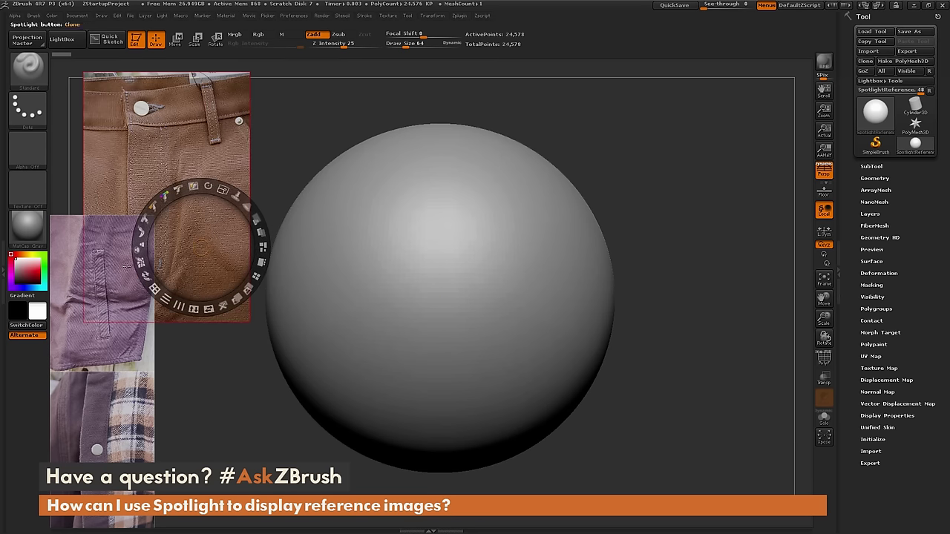
Step: Enlarge the other two images, placing the purple jacket right of the sphere and the plaid shirt below the trousers, and leave Spotlight editing
left_click_drag(107, 298, 700, 180)
left_click_drag(722, 125, 746, 231)
left_click_drag(109, 436, 195, 368)
left_click_drag(218, 311, 185, 359)
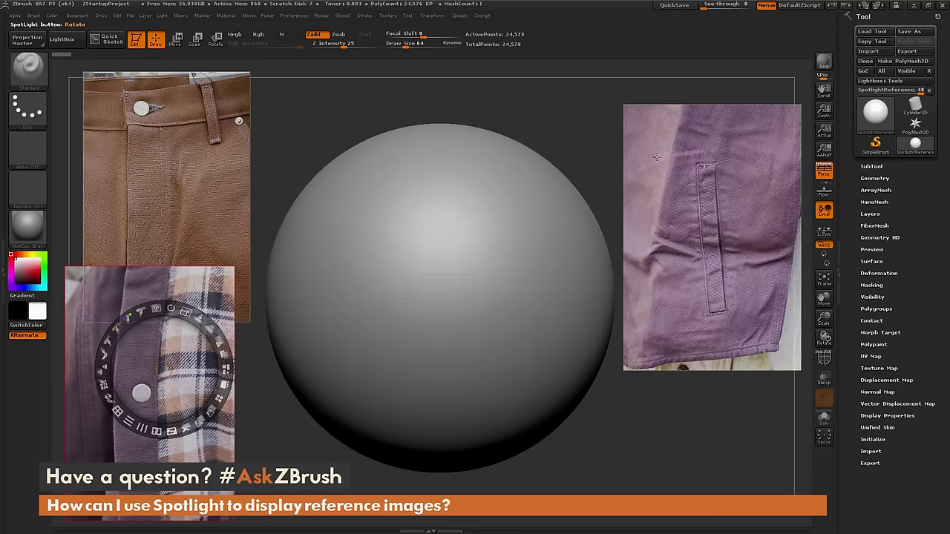
left_click_drag(736, 240, 743, 199)
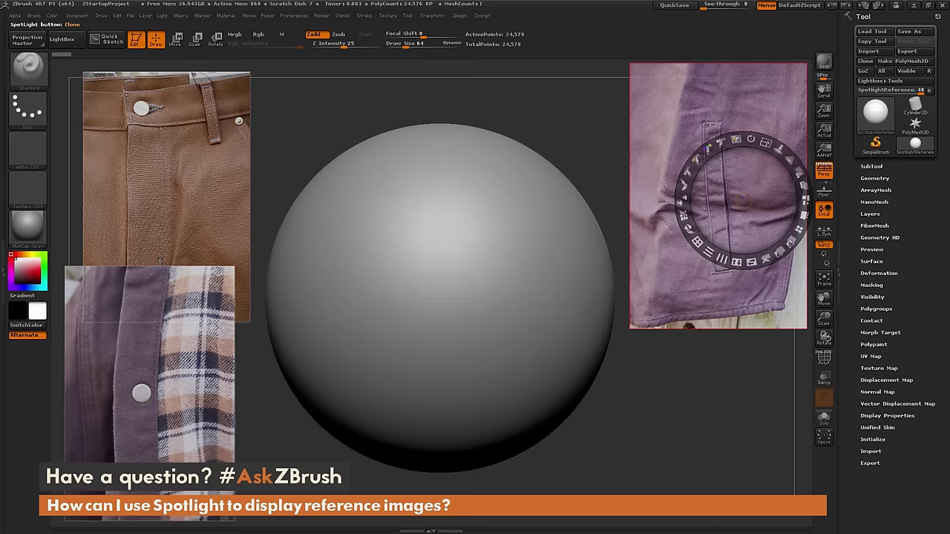
key("z")
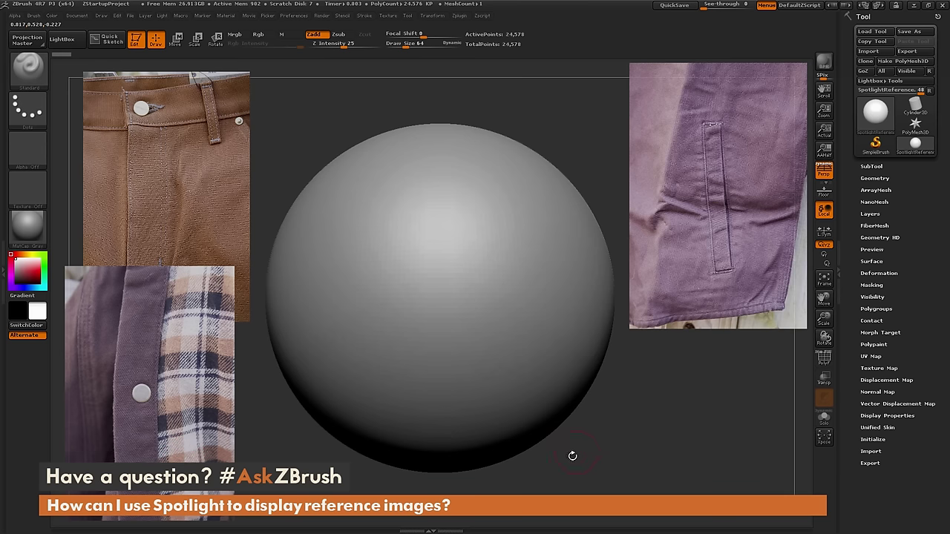
Step: Try sculpting on the sphere at different positions with the Spotlight images projecting onto it, undoing each stroke
left_click_drag(576, 455, 733, 420, "alt")
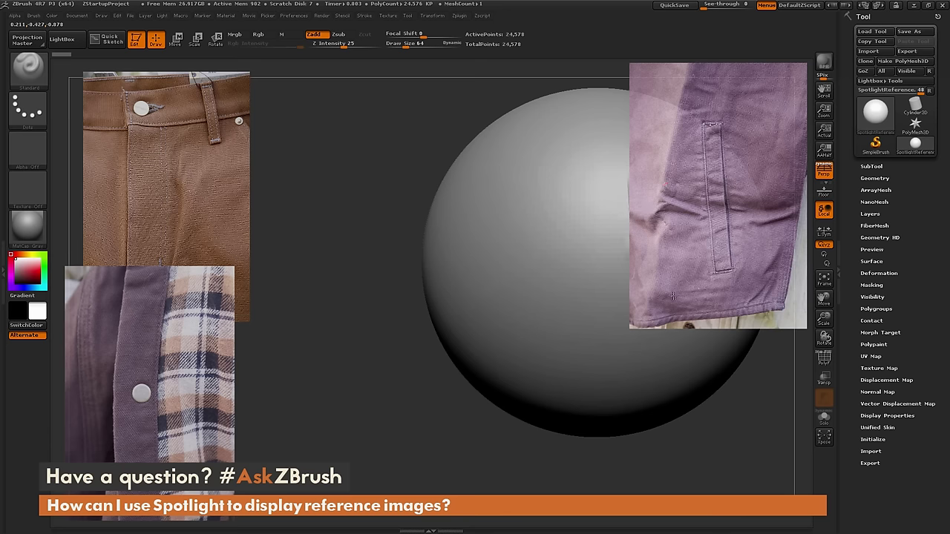
mouse_move(743, 418)
left_mouse_down()
mouse_move(624, 405)
mouse_move(597, 391)
left_mouse_up()
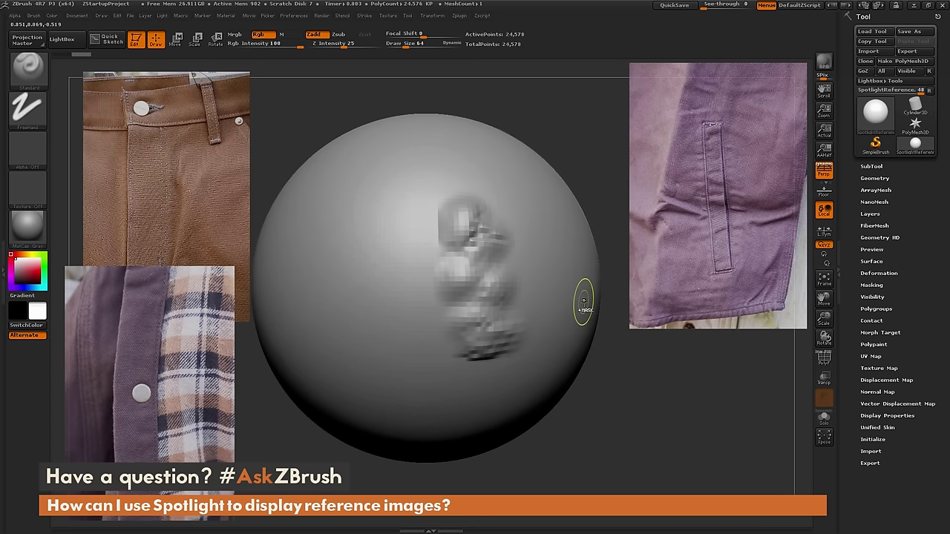
key("ctrl+z")
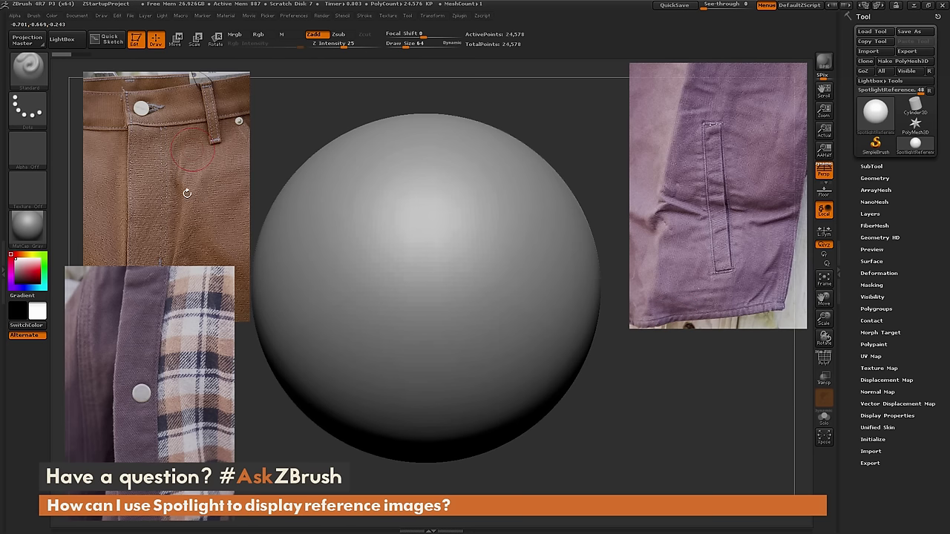
left_click_drag(638, 409, 493, 390, "alt")
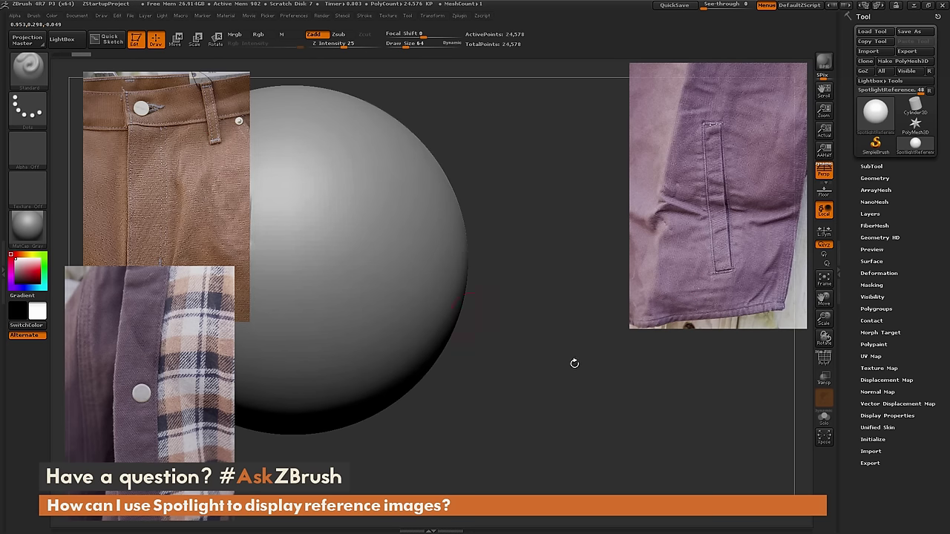
key("f")
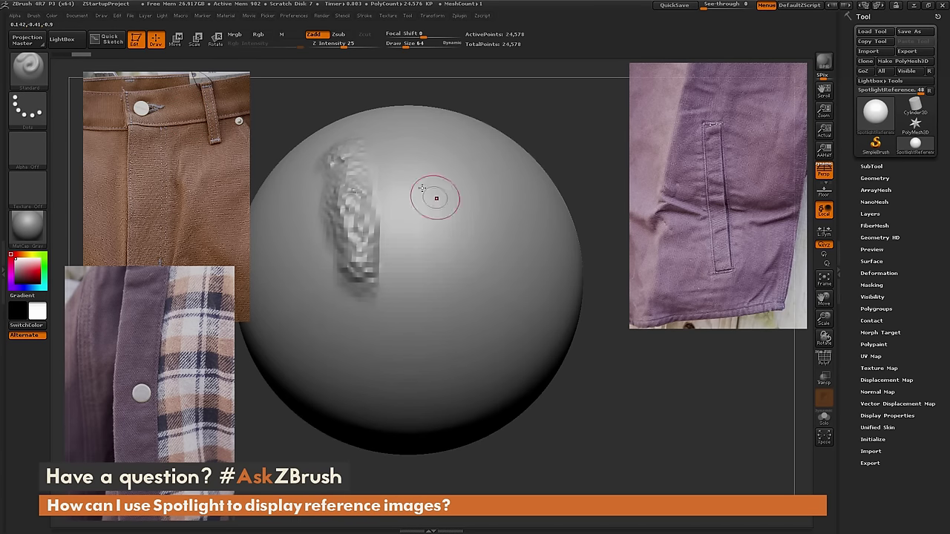
key("ctrl+z")
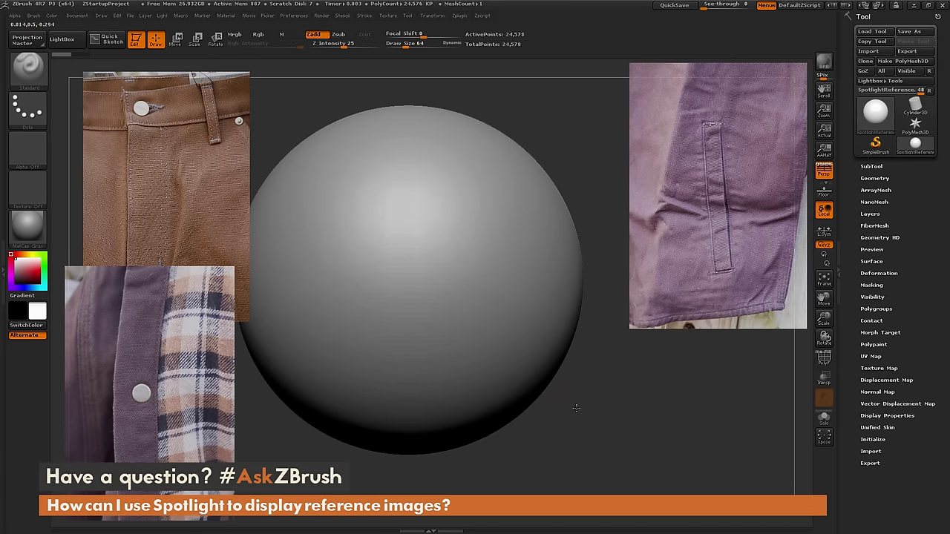
key("f")
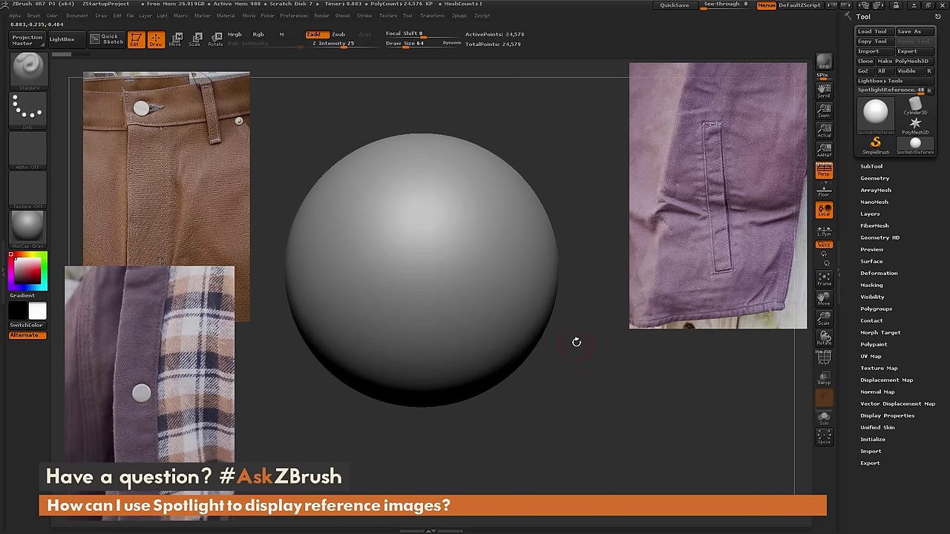
Step: Turn off Spotlight projection in the Standard brush's sample settings and sculpt a winding stroke across the sphere
left_click(34, 16)
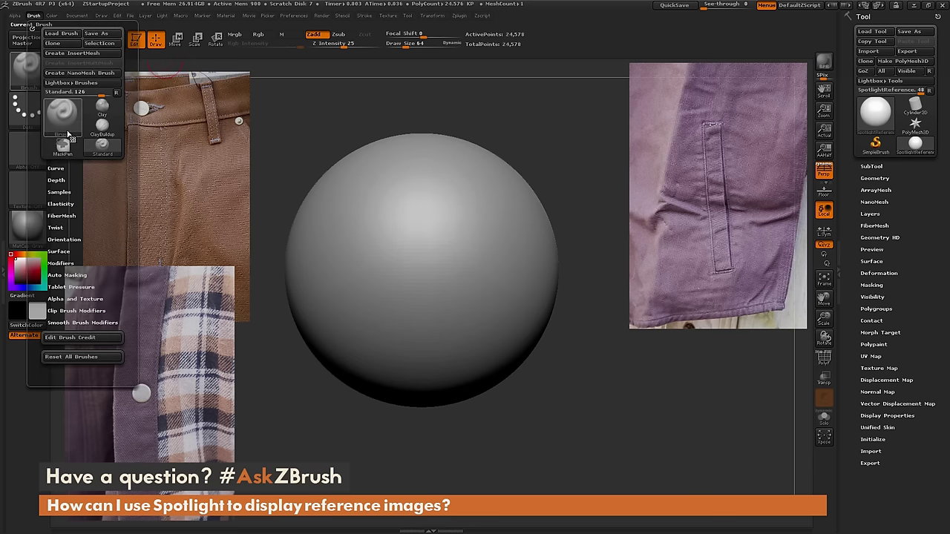
left_click(60, 191)
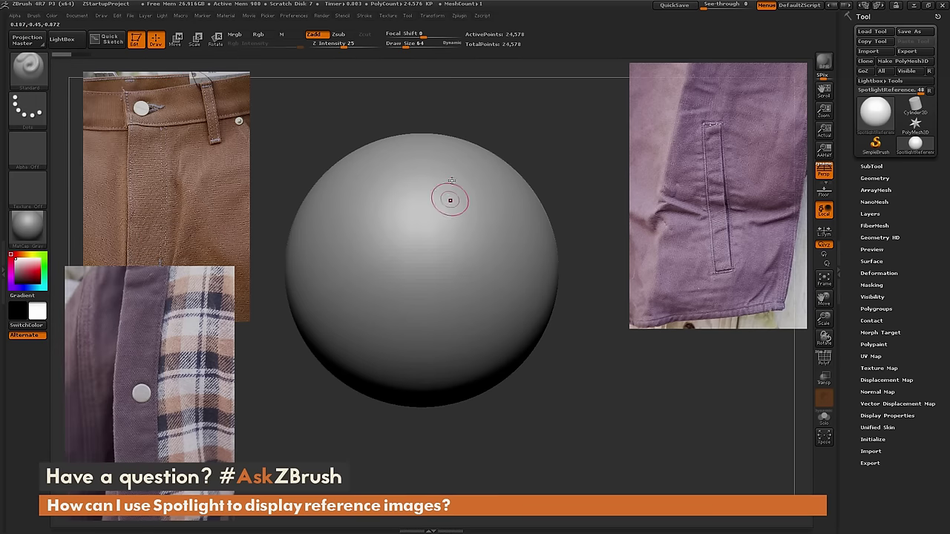
mouse_move(468, 182)
left_mouse_down()
mouse_move(377, 284)
mouse_move(512, 256)
left_mouse_up()
left_click_drag(513, 222, 499, 337)
mouse_move(639, 457)
left_mouse_down()
mouse_move(628, 437)
mouse_move(551, 432)
mouse_move(636, 439)
left_mouse_up()
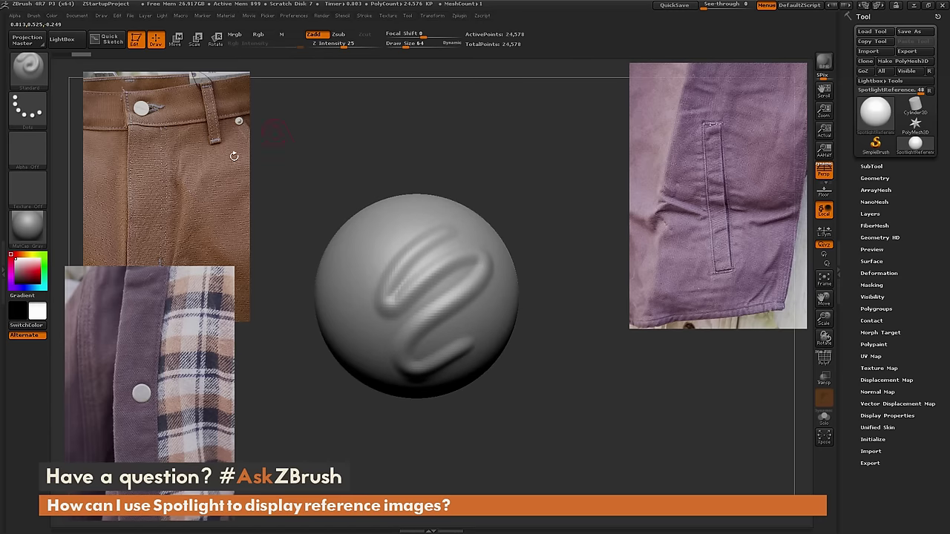
Step: Reopen Spotlight editing, shrink the purple jacket image and move it into the canvas's upper-right corner
key("shift+z")
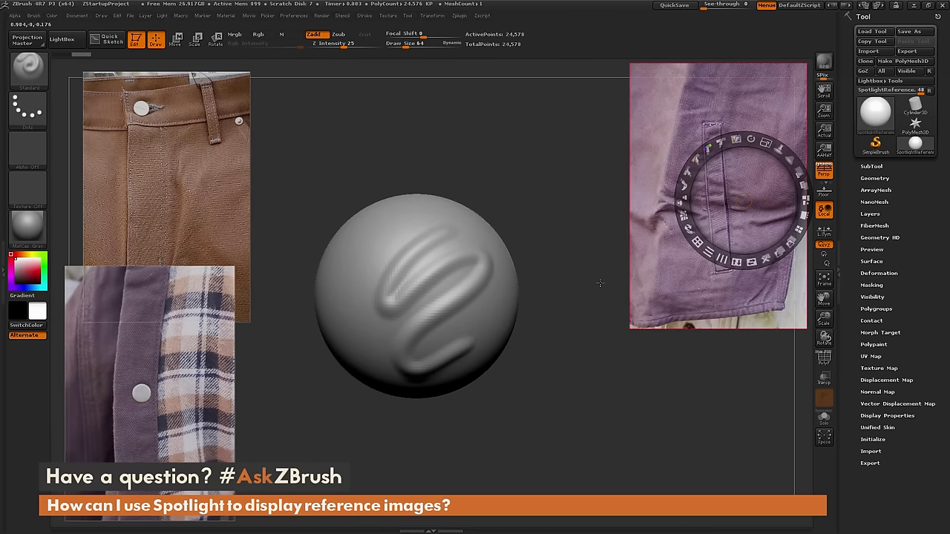
mouse_move(742, 201)
left_mouse_down()
mouse_move(720, 330)
mouse_move(743, 385)
mouse_move(743, 216)
left_mouse_up()
left_click_drag(766, 152, 746, 148)
left_click_drag(694, 168, 695, 128)
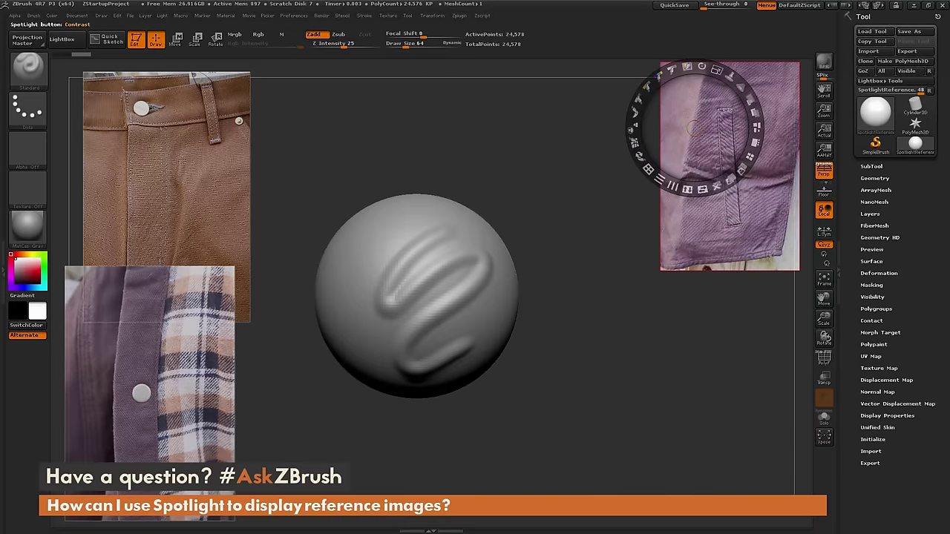
Step: Shrink the trousers and plaid shirt images, place them side by side in the canvas's upper-left corner, and leave Spotlight editing
left_click_drag(182, 158, 171, 147)
left_click_drag(192, 90, 175, 87)
left_click_drag(175, 147, 135, 136)
left_click_drag(183, 344, 279, 148)
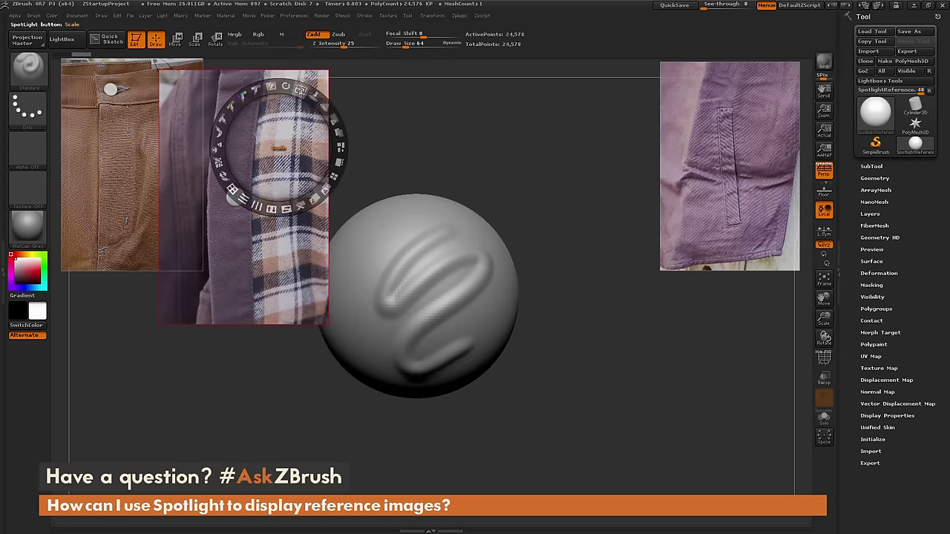
left_click_drag(300, 91, 256, 96)
left_click_drag(279, 160, 287, 120)
key("z")
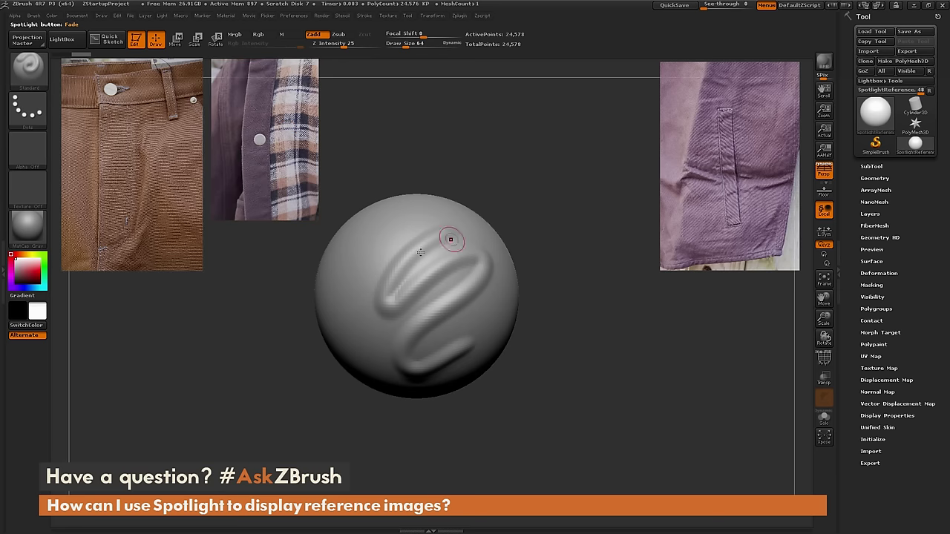
Step: Sculpt two more raised strokes on the sphere, one on its left side and one across its lower part
mouse_move(385, 244)
left_mouse_down()
mouse_move(357, 289)
mouse_move(375, 282)
left_mouse_up()
left_click_drag(576, 326, 576, 378, "alt")
left_click_drag(364, 358, 486, 373)
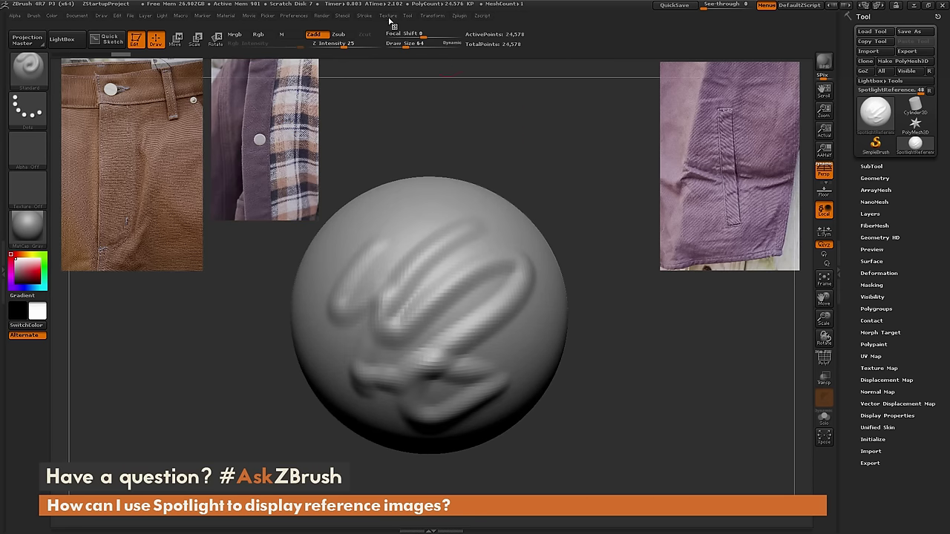
Step: Open the texture options containing the commands to save and load a Spotlight layout
left_click(389, 16)
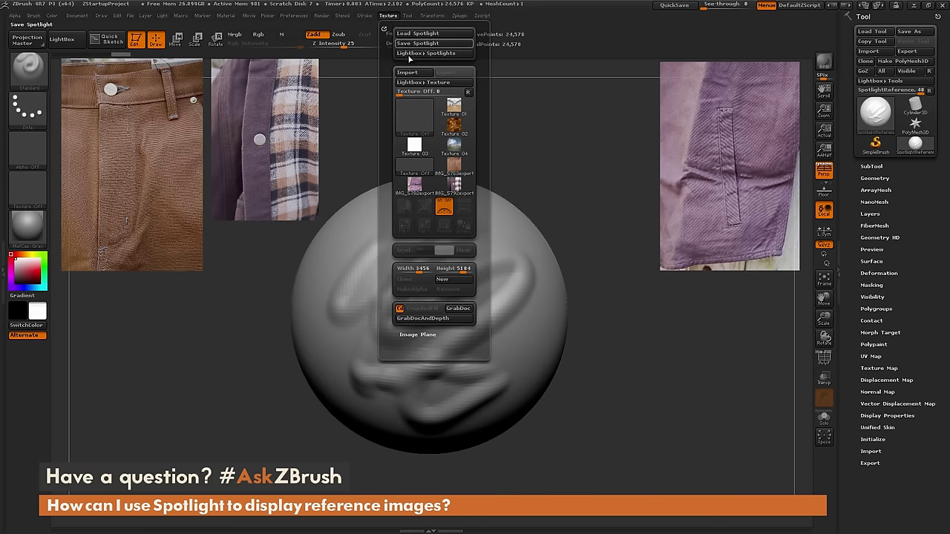